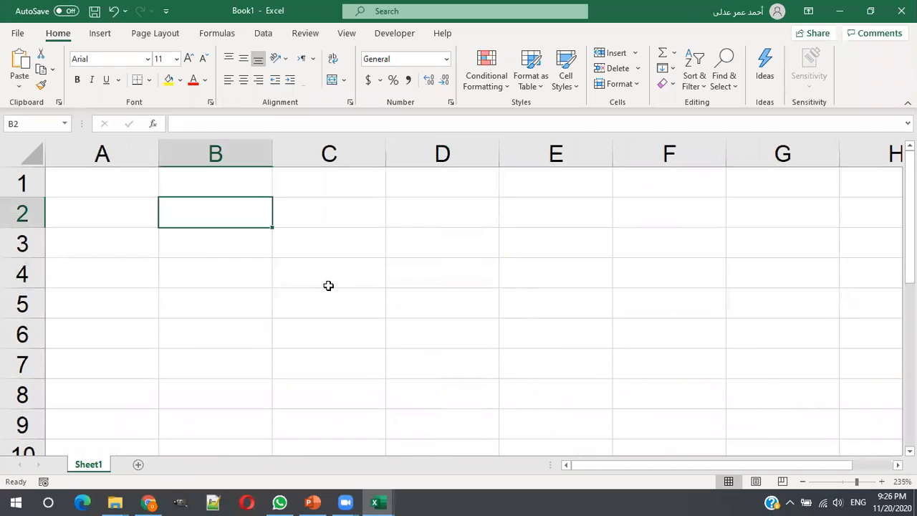
- Enter the value 15 in cell B2 and again in cell B3
text(15)
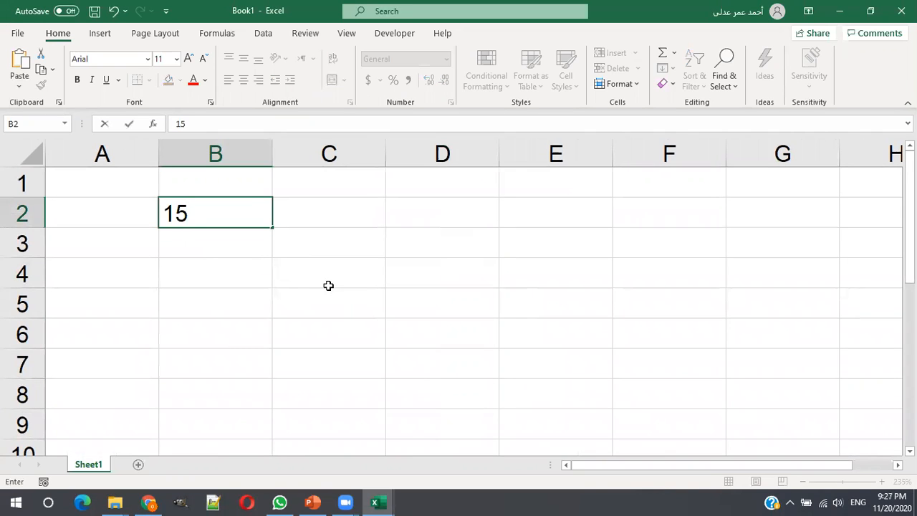
key(Return)
text(15)
key(Return)
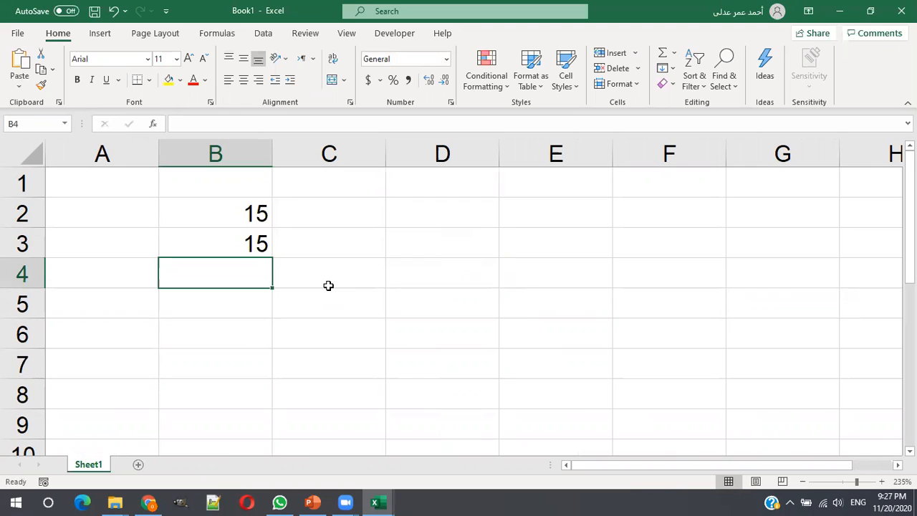
- Add the two column B numbers in cell B4 with the formula =B2+B3
text(=)
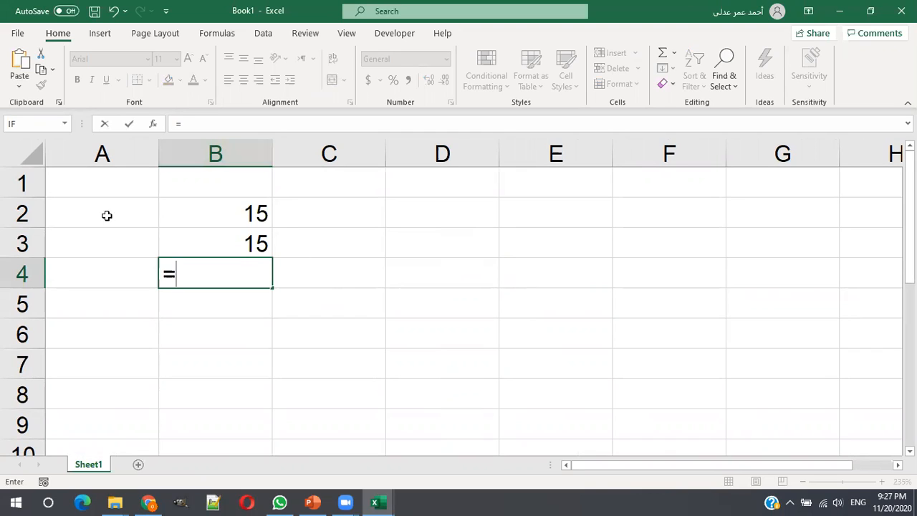
text(b2)
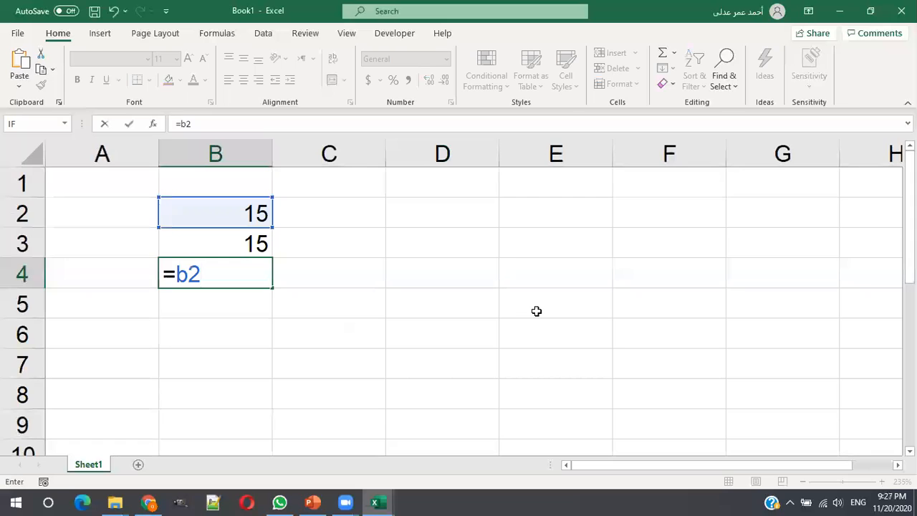
text(+)
click(231, 241)
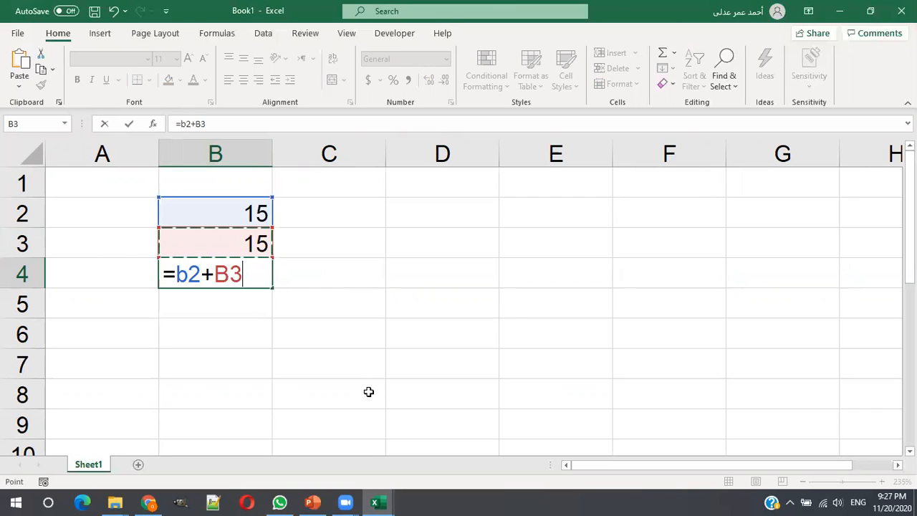
key(Return)
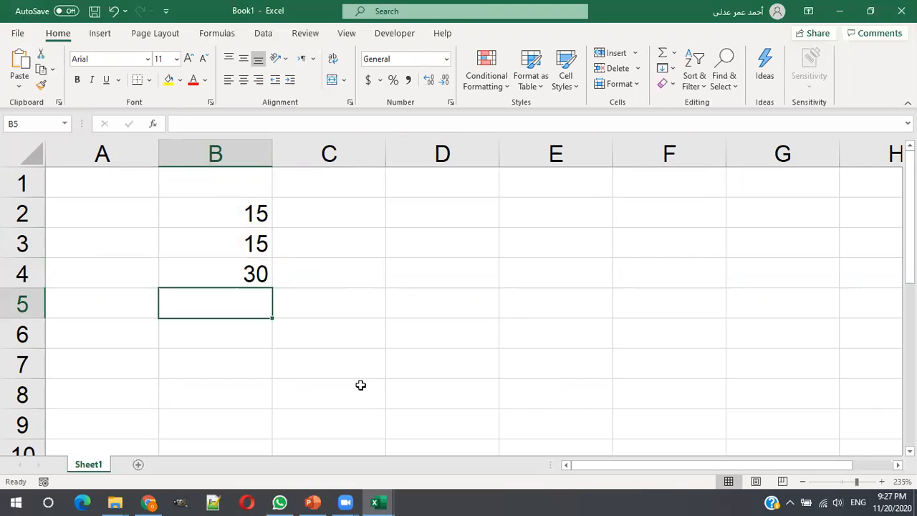
- Enter the value 15 in cells C2 and C3
click(336, 210)
text(15)
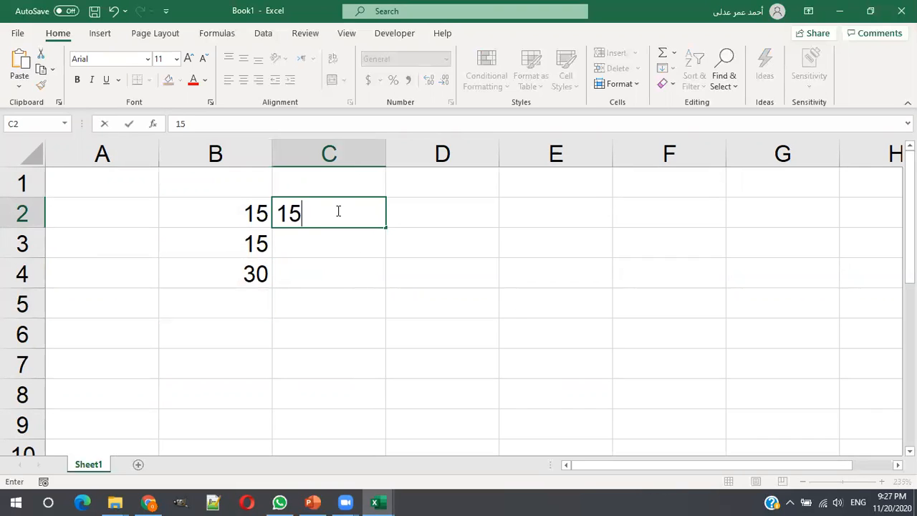
key(Return)
text(15)
key(Return)
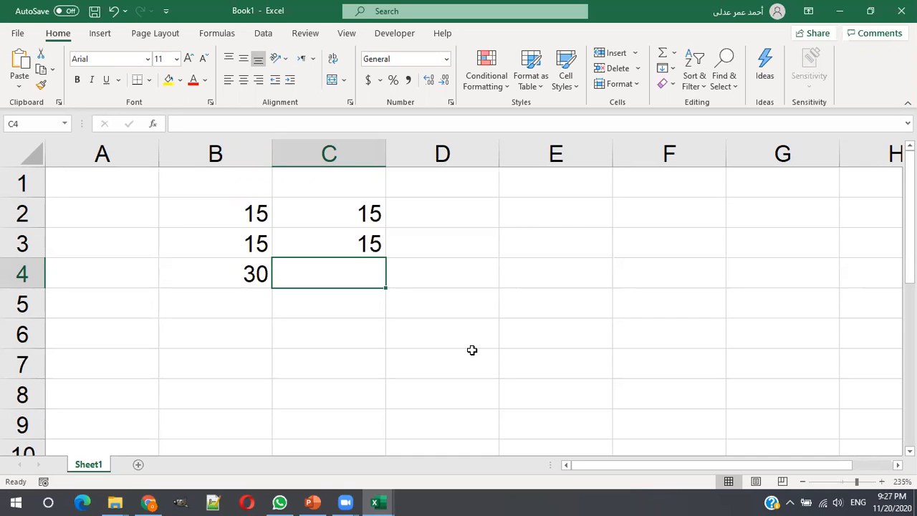
- Subtract the two column C numbers in cell C4 with the formula =C2-C3
text(=)
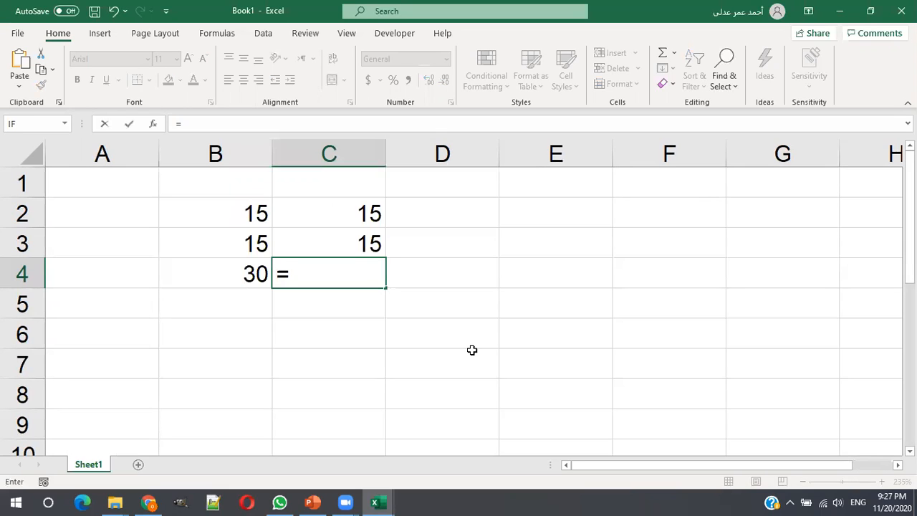
click(342, 216)
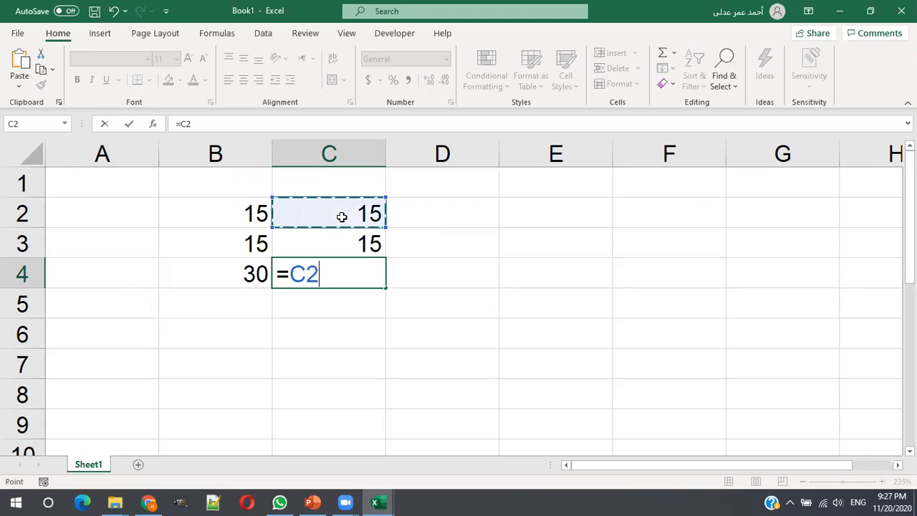
text(-)
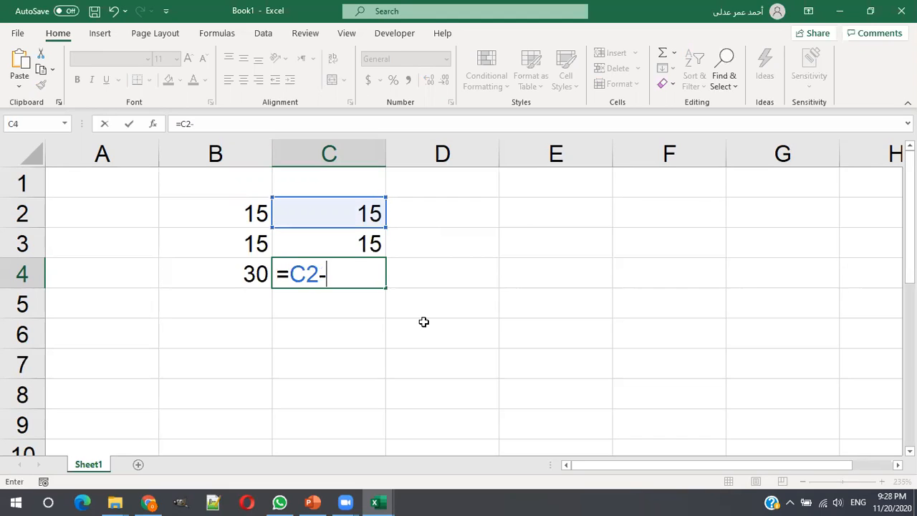
click(355, 241)
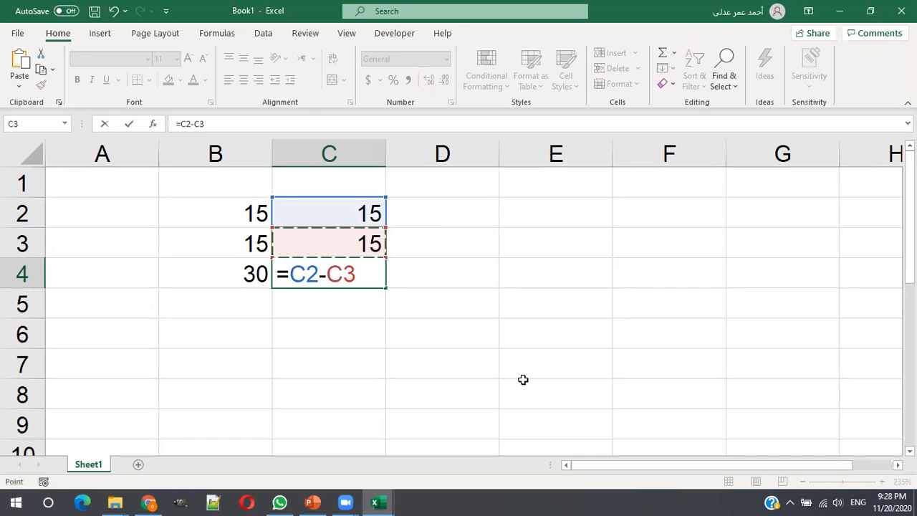
key(Return)
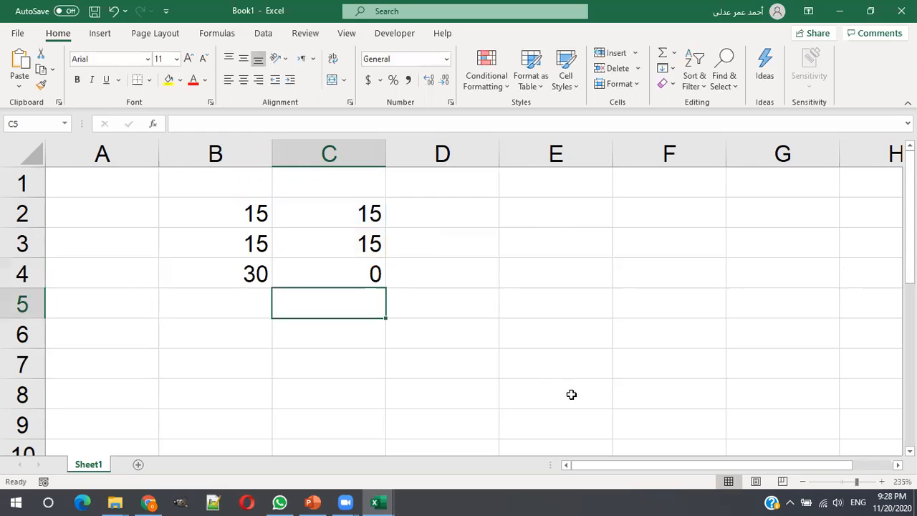
- Enter the value 15 in cells D2 and D3
click(483, 208)
text(15)
key(Return)
text(15)
key(Return)
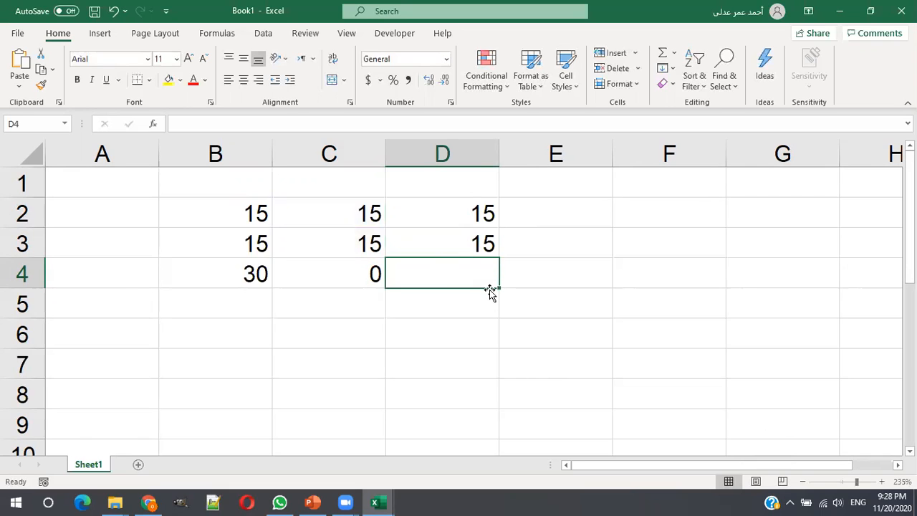
- Multiply the two column D numbers in cell D4 with the formula =D2*D3
text(=)
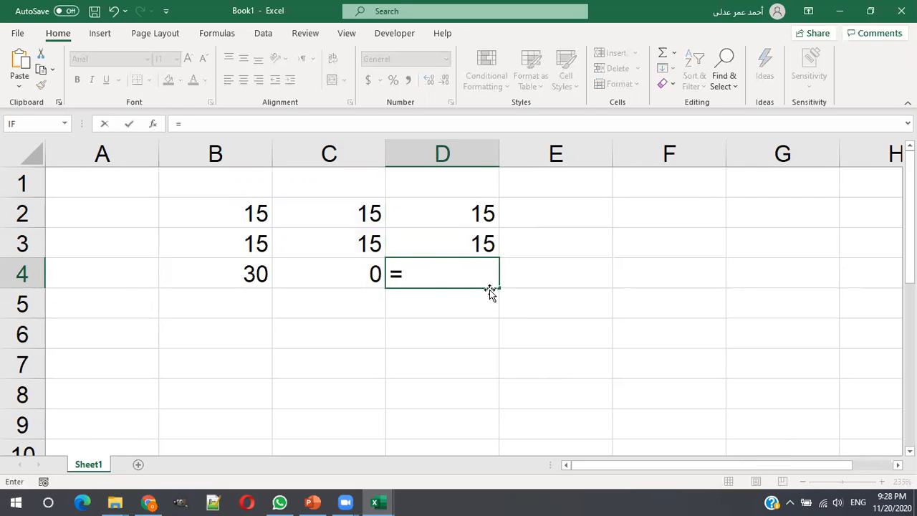
click(473, 212)
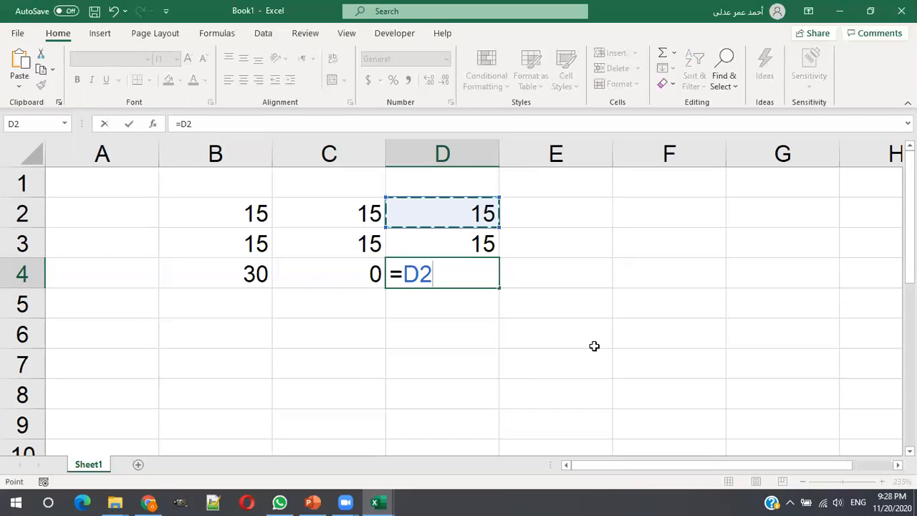
text(*)
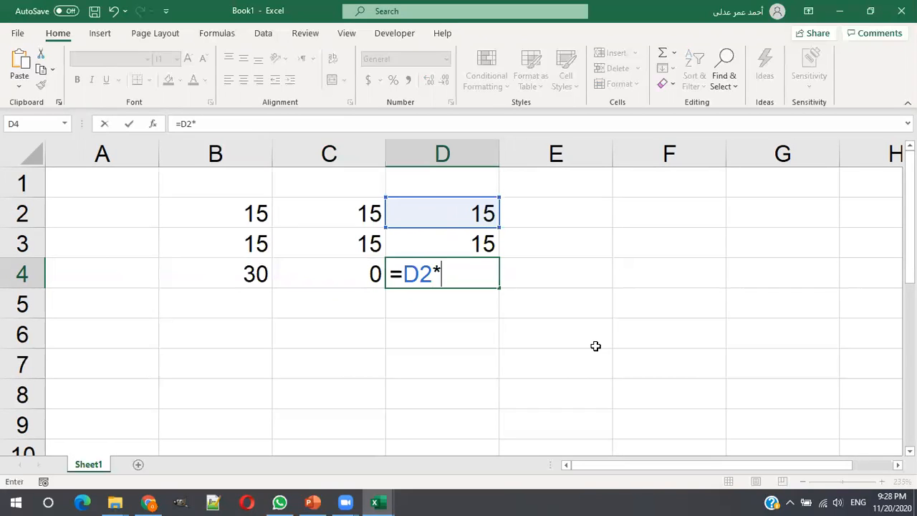
click(477, 242)
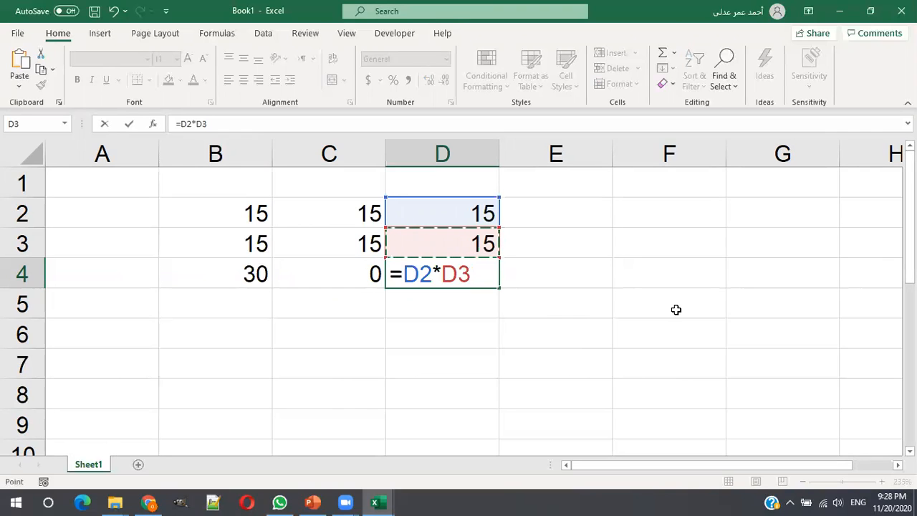
key(Return)
- Enter the value 15 in cells E2 and E3
click(558, 212)
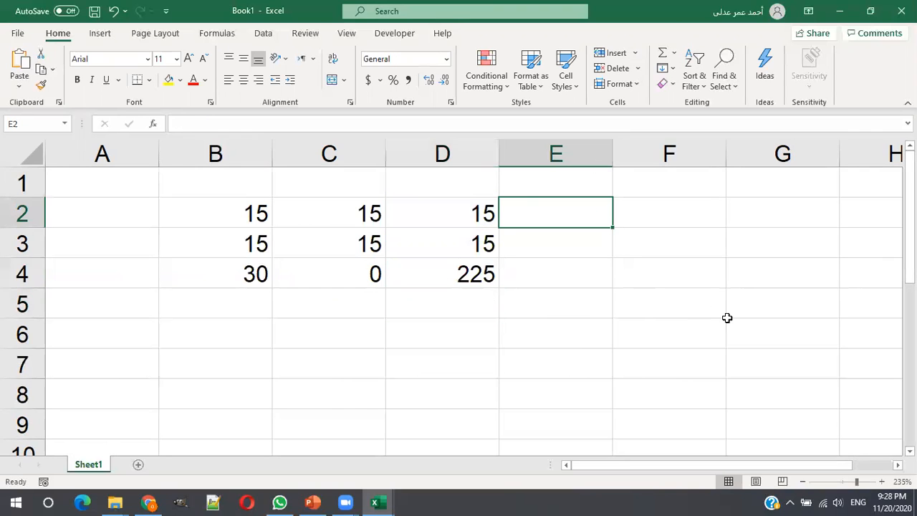
text(15)
key(Return)
text(15)
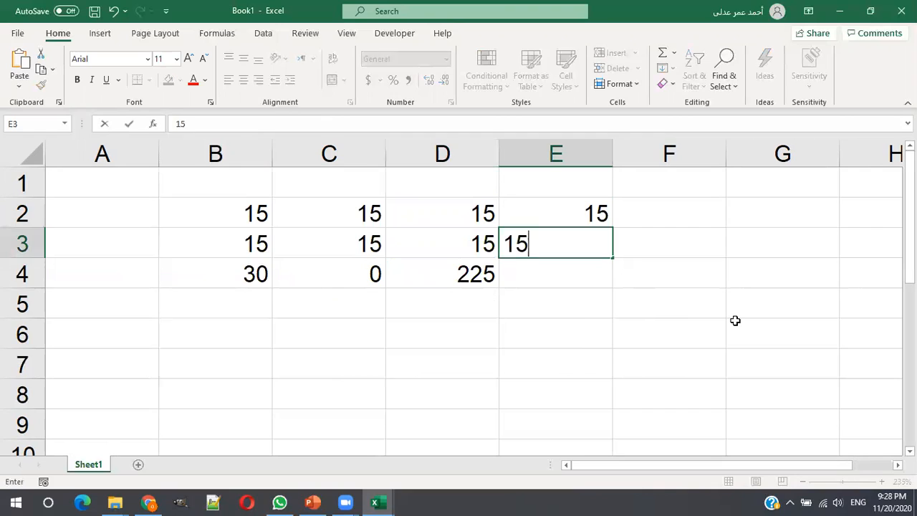
key(Return)
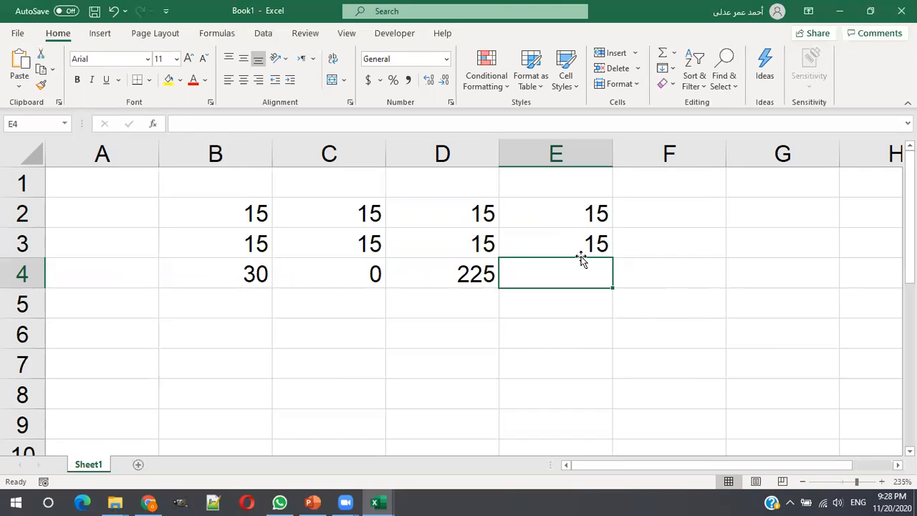
- Divide the two column E numbers in cell E4 with the formula =E2/E3
text(=)
click(562, 208)
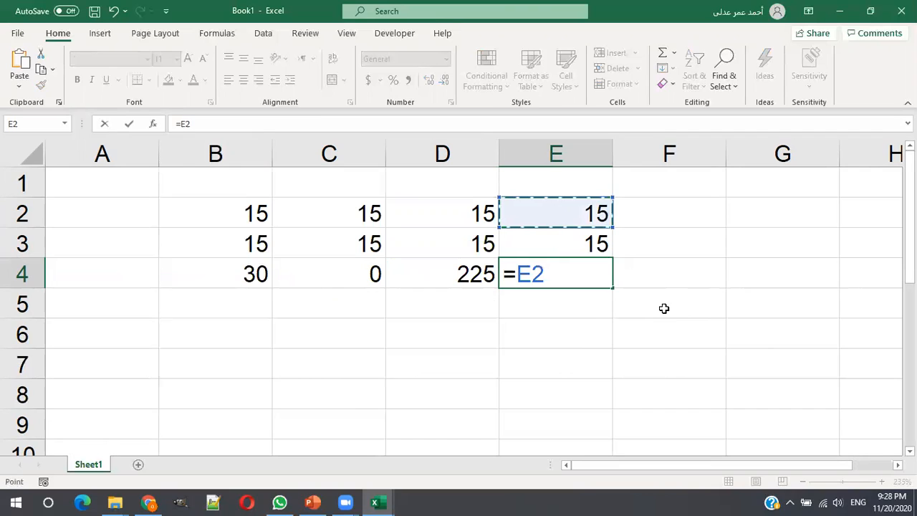
text(/)
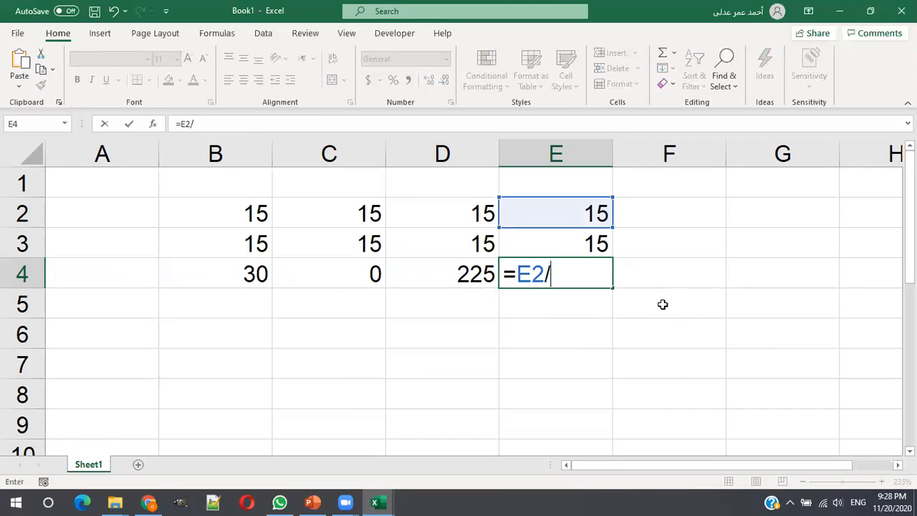
click(599, 241)
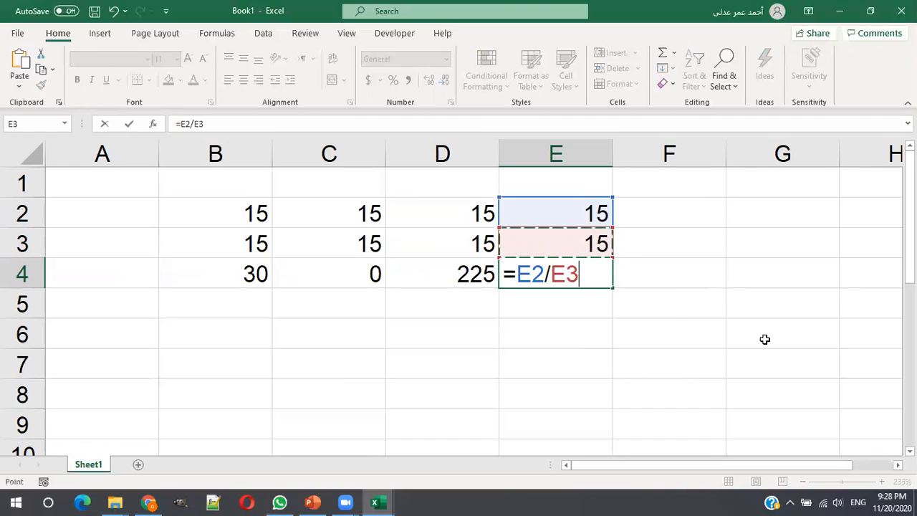
key(Return)
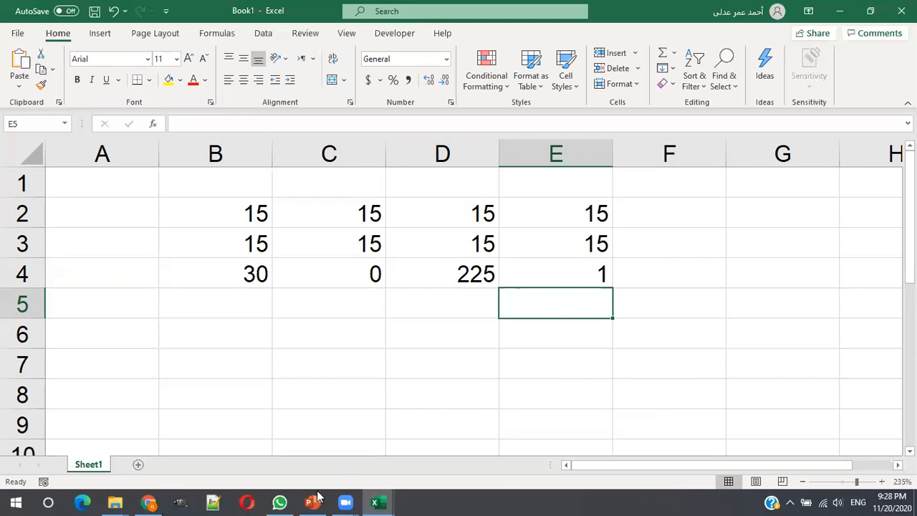
- Switch to the "Excel very Important" workbook and look over the Total cells for Add, Subtract, Divide, Multiply and the overall total
mouse_move(380, 501)
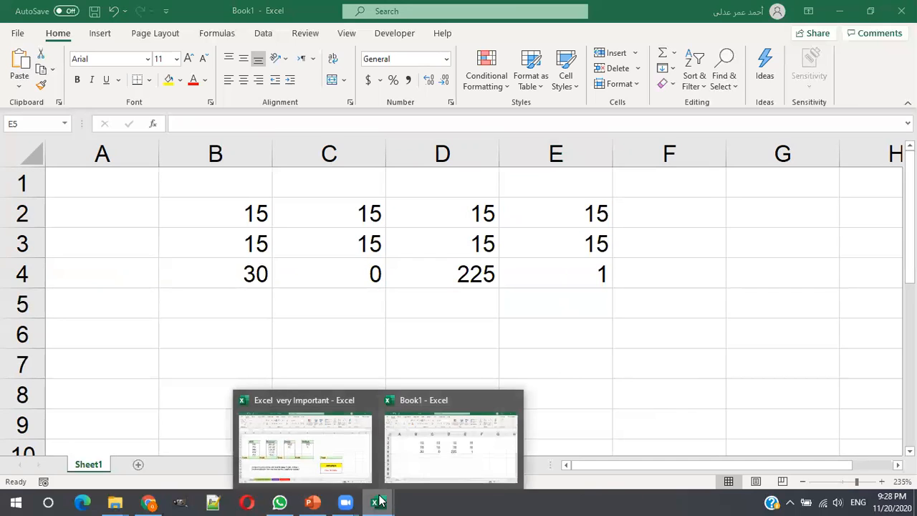
click(339, 464)
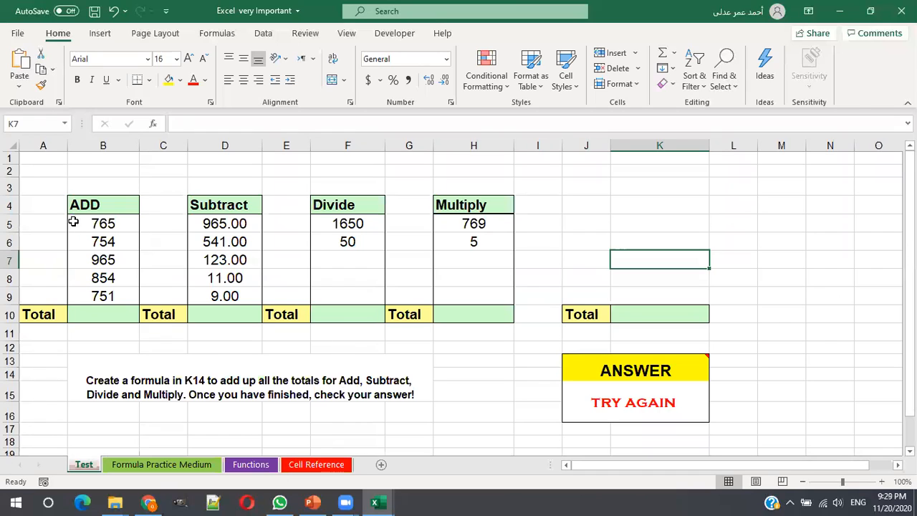
click(94, 313)
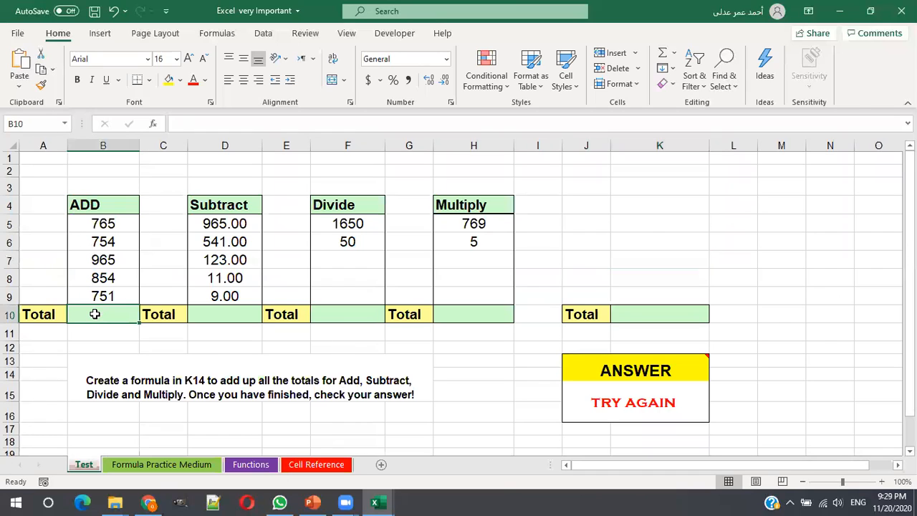
click(206, 309)
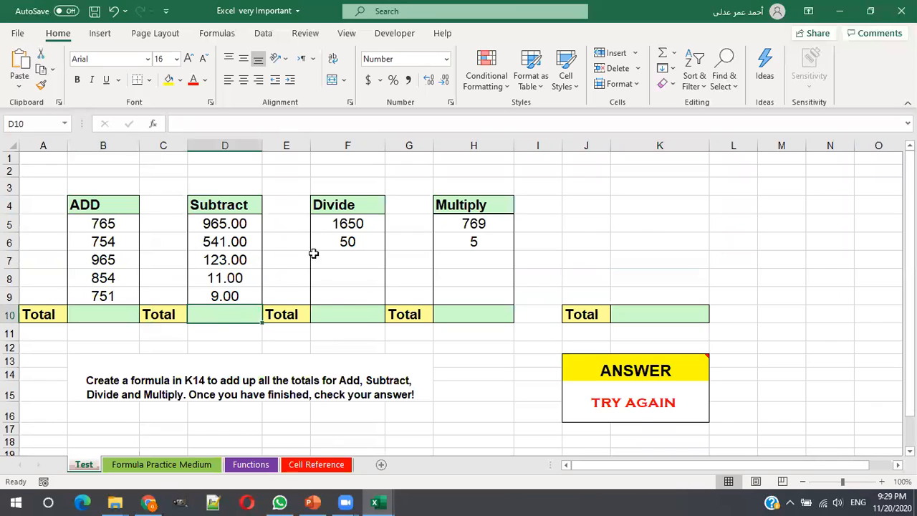
click(336, 316)
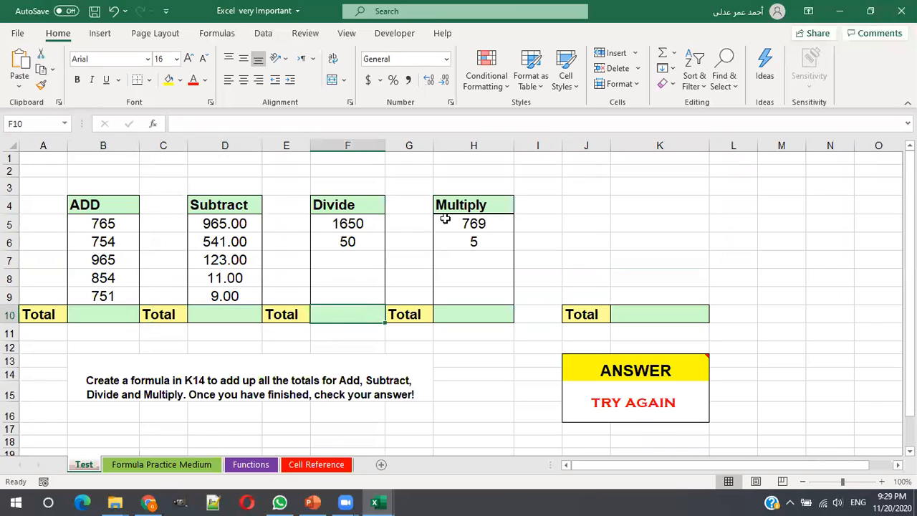
click(461, 313)
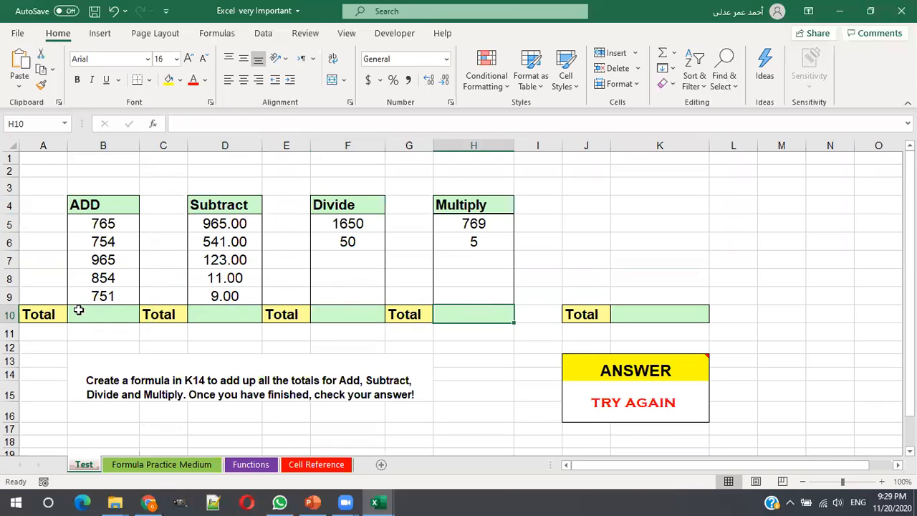
click(649, 313)
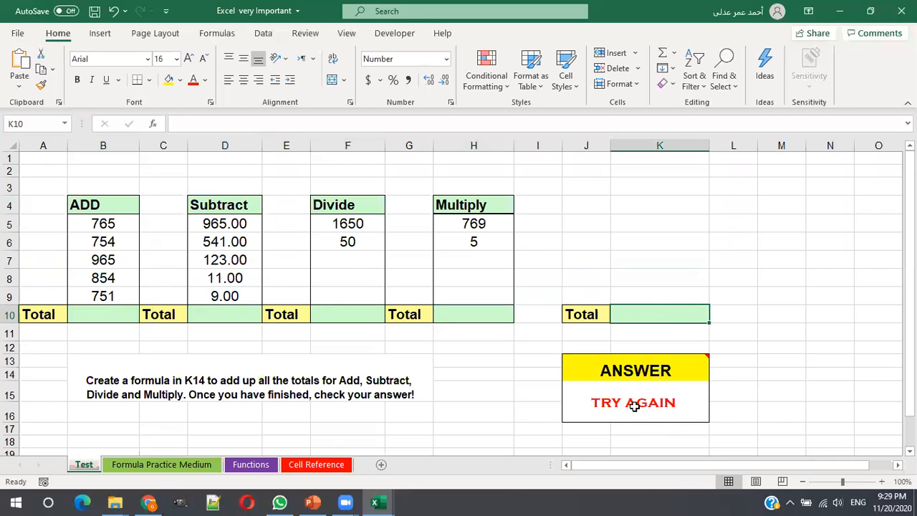
- Add the five ADD column numbers in the Total cell B10 with the formula =B5+B6+B7+B8+B9
click(106, 315)
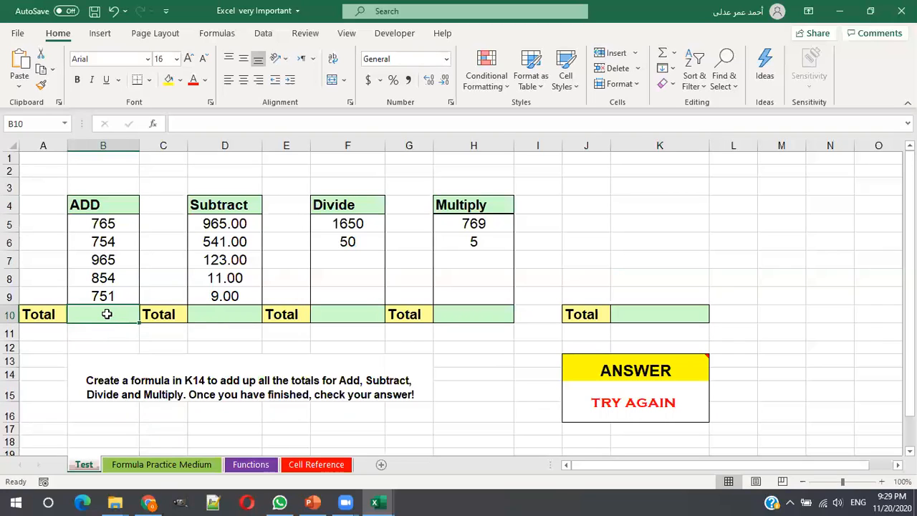
text(=)
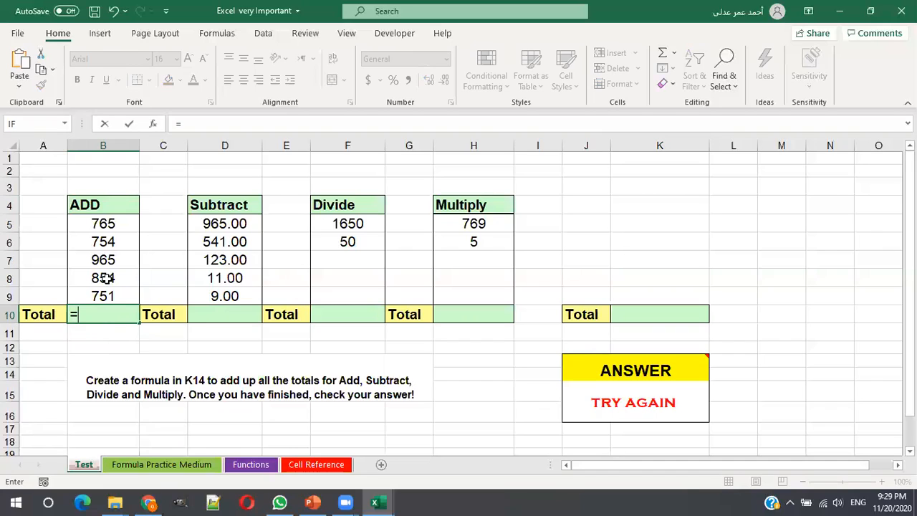
click(108, 222)
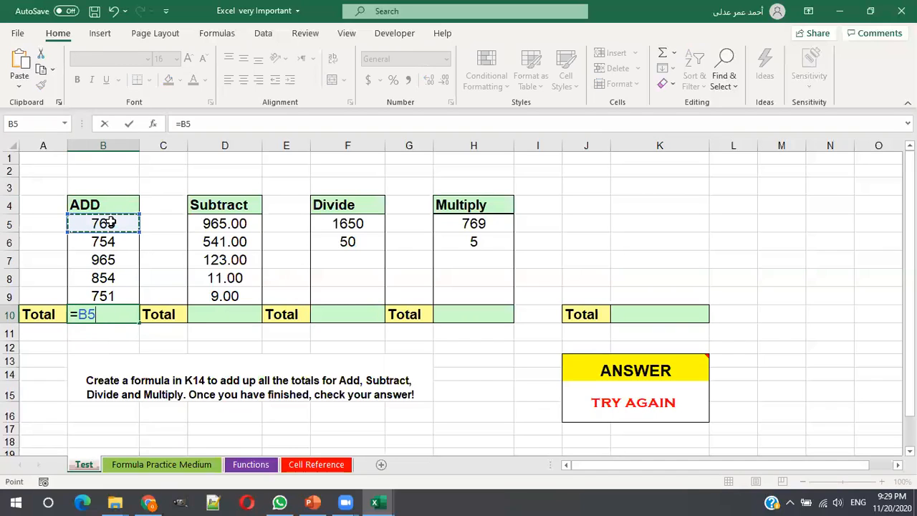
text(+)
click(113, 242)
text(+)
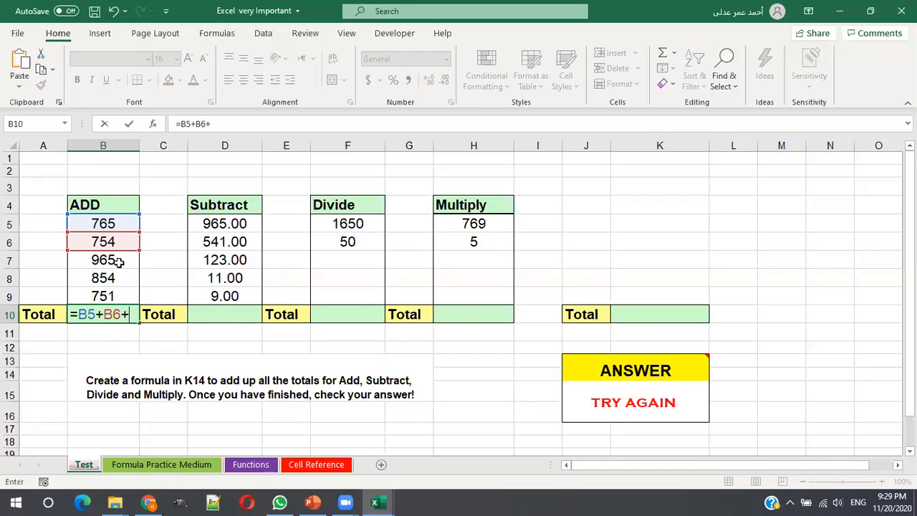
click(118, 263)
text(+)
click(122, 277)
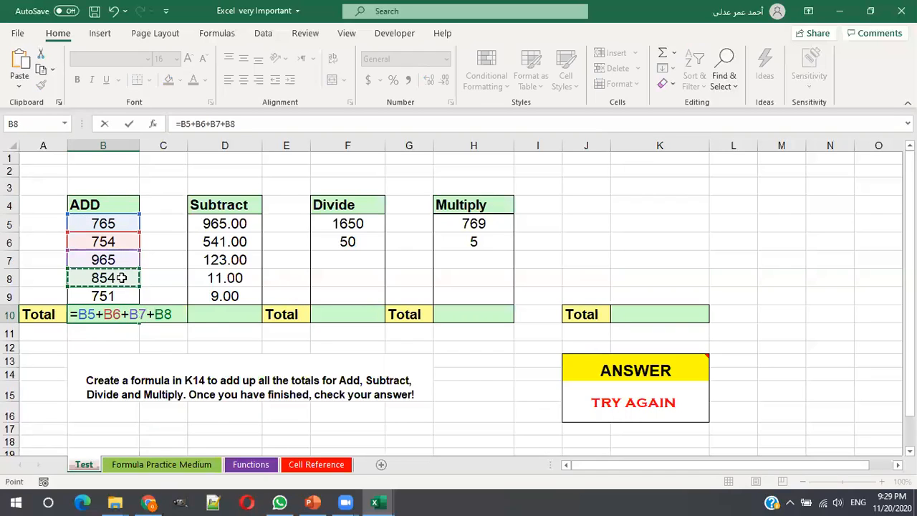
text(+)
click(122, 295)
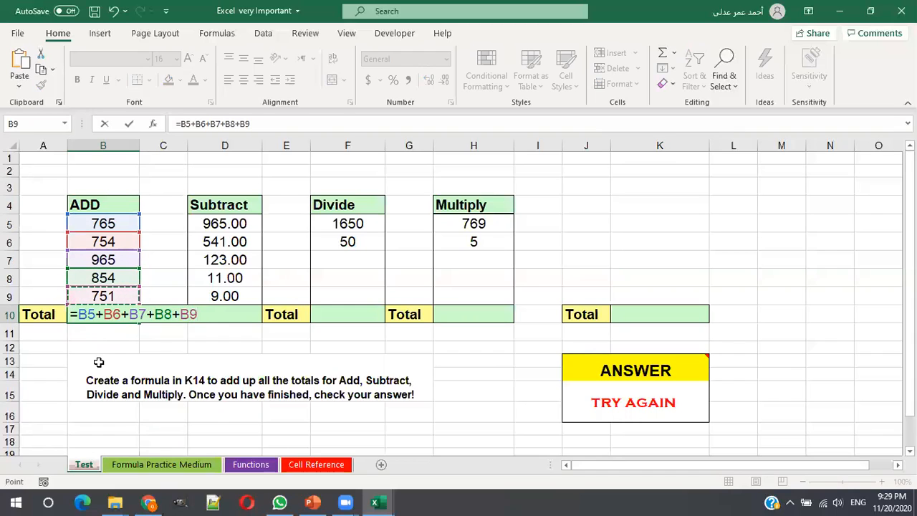
key(Return)
- Subtract the Subtract column numbers from its first one in Total cell D10 with the formula =D5-D6-D7-D8-D9
click(213, 315)
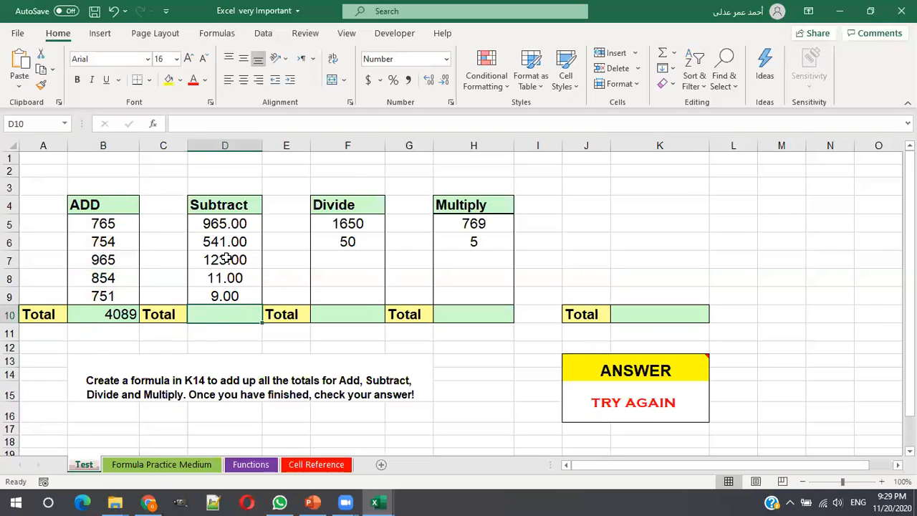
text(=)
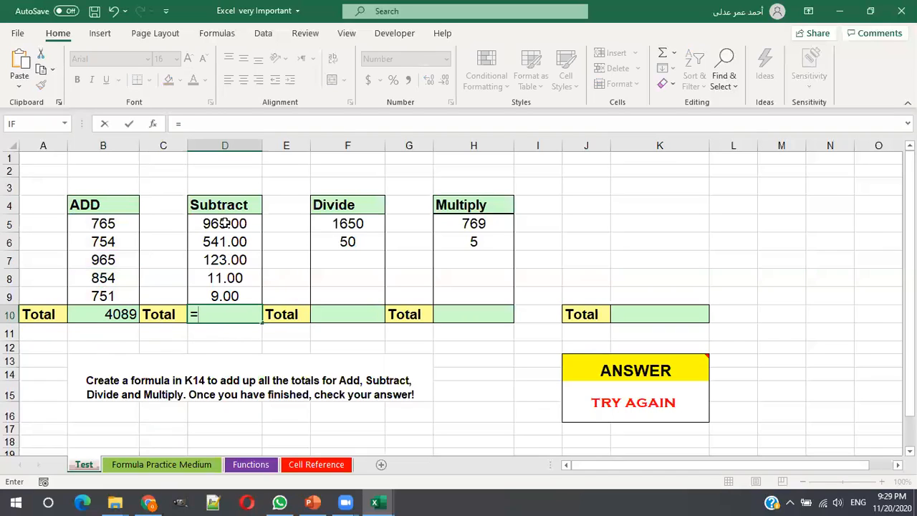
click(224, 224)
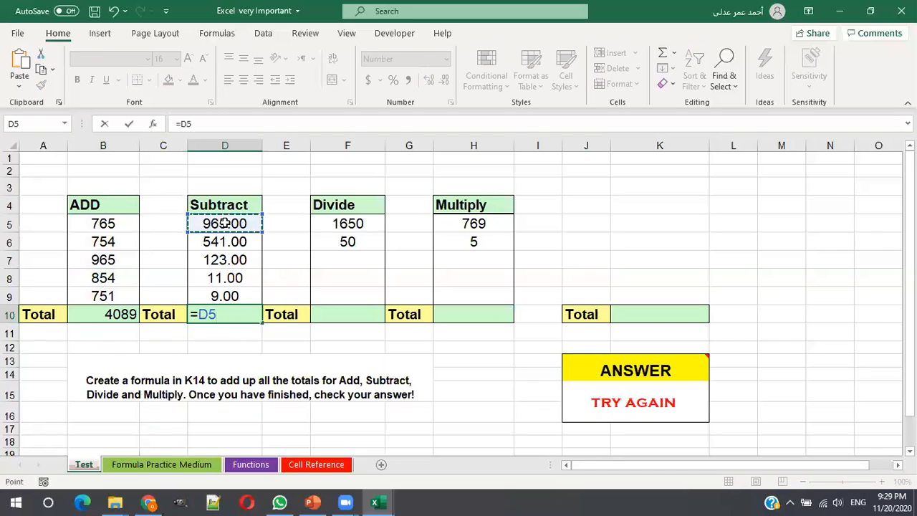
text(-)
click(225, 242)
text(-)
click(227, 260)
text(-)
click(227, 278)
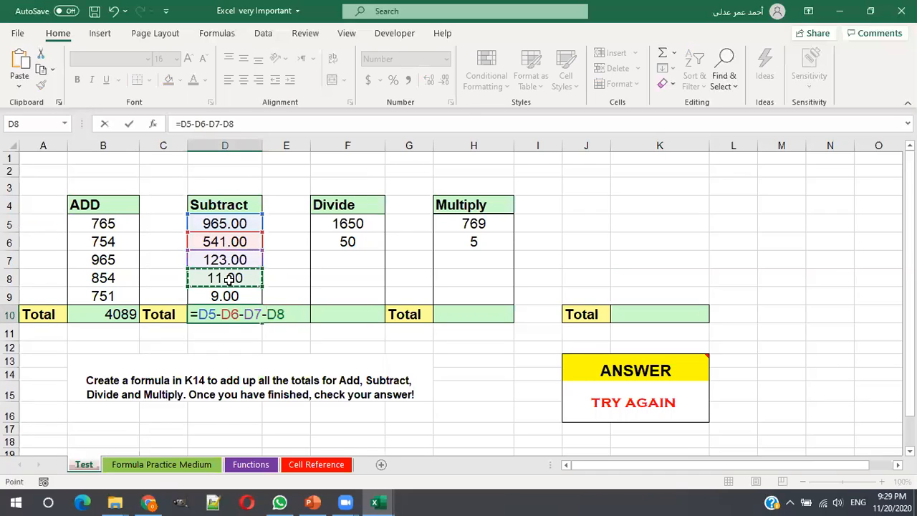
text(-)
click(227, 296)
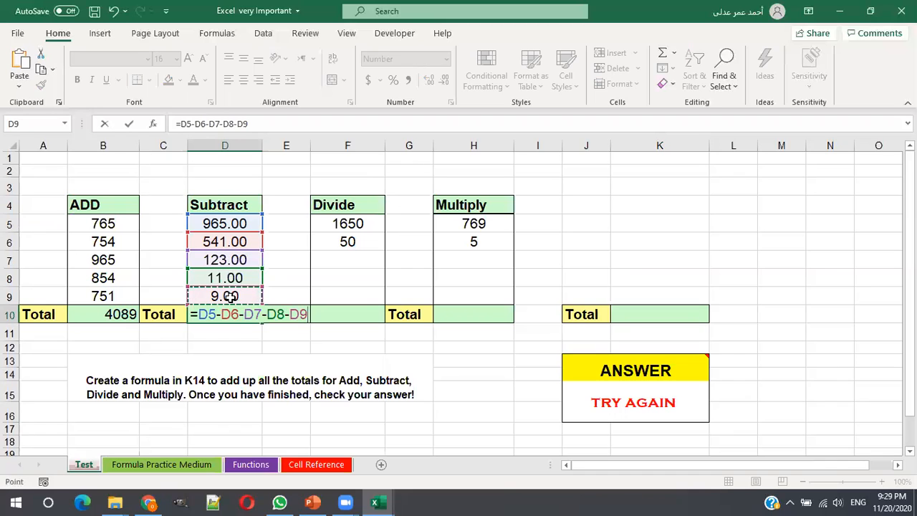
key(Return)
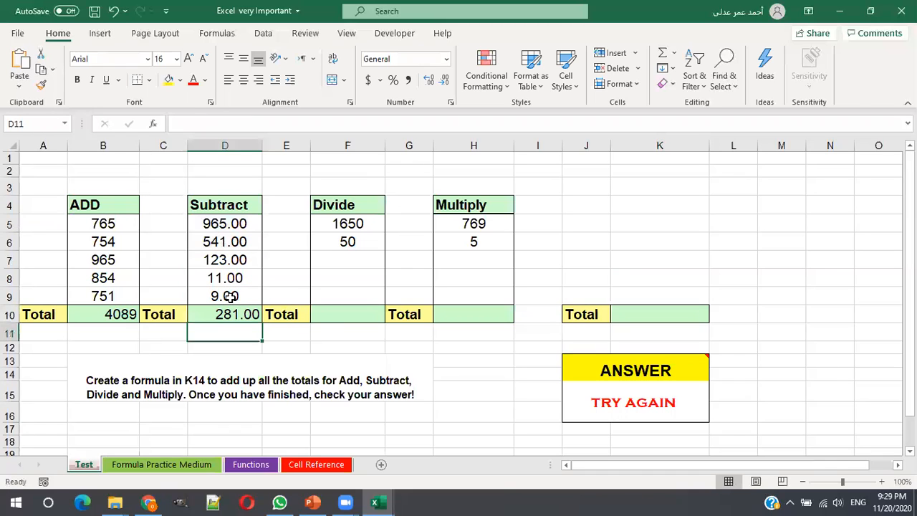
- Divide the two Divide column numbers in Total cell F10 with the formula =F5/F6
click(341, 315)
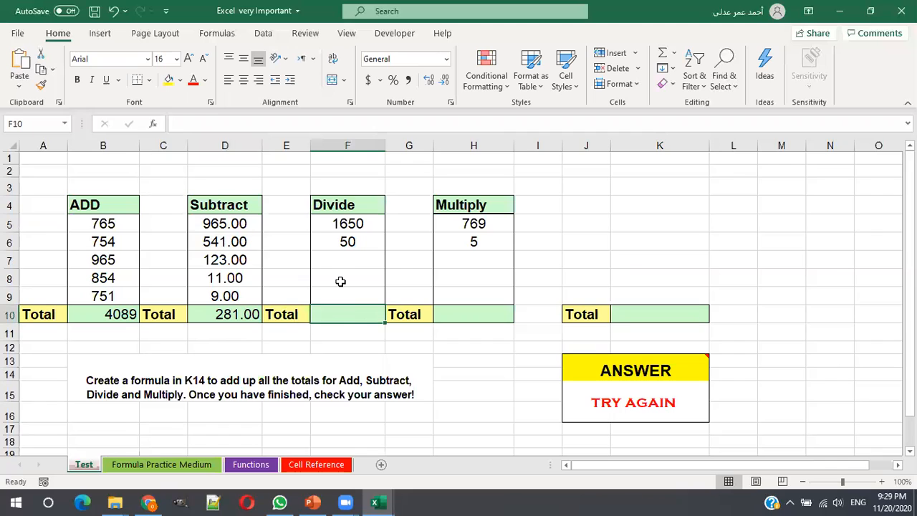
text(=)
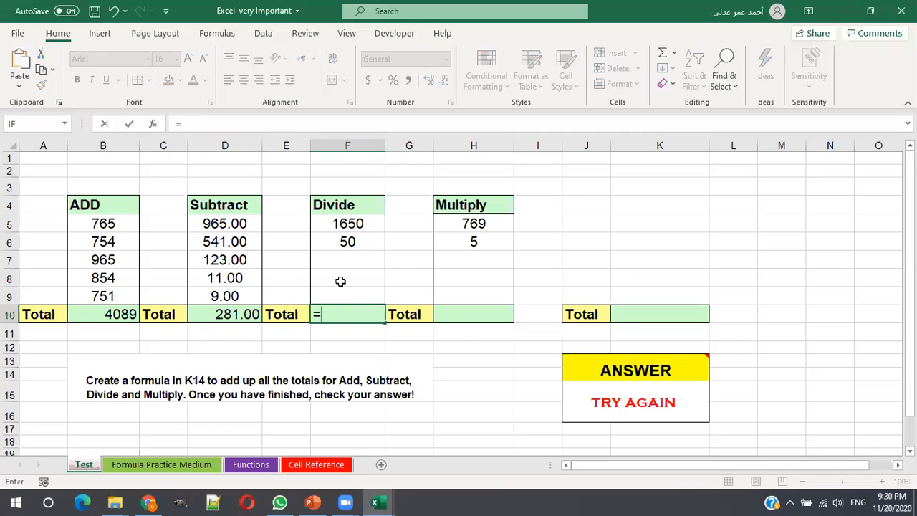
click(344, 223)
text(/)
click(347, 242)
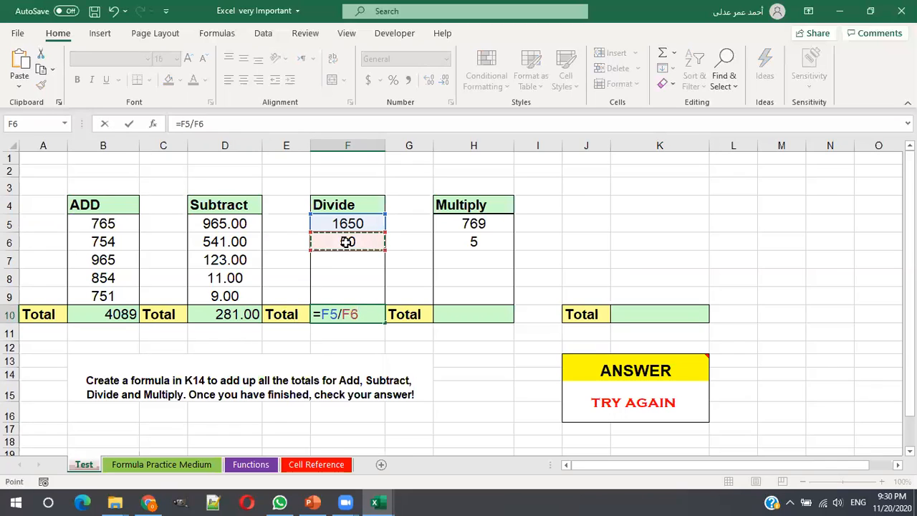
key(Return)
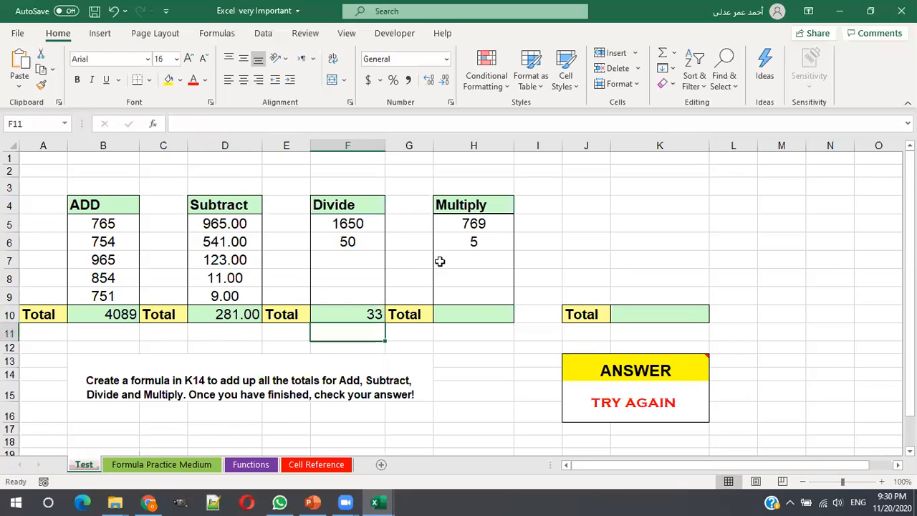
- Multiply the two Multiply column numbers in Total cell H10 with the formula =H5*H6
click(484, 306)
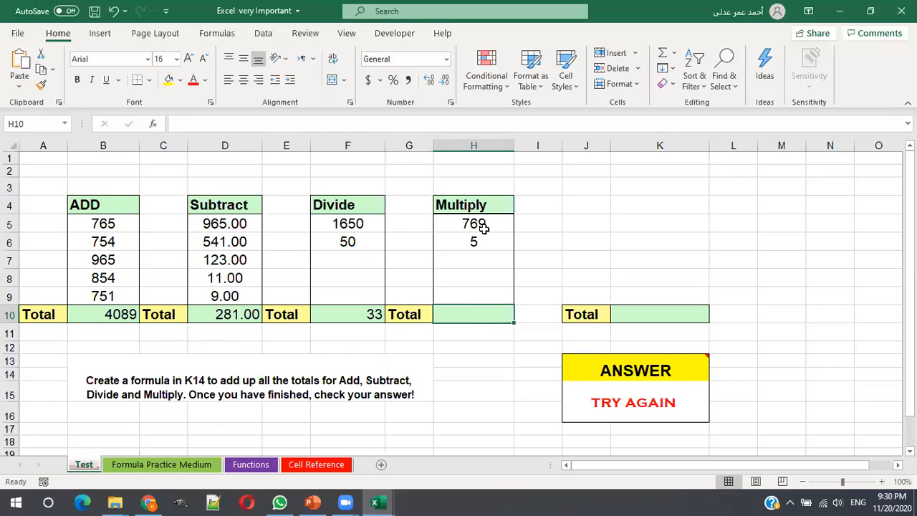
text(=)
click(484, 225)
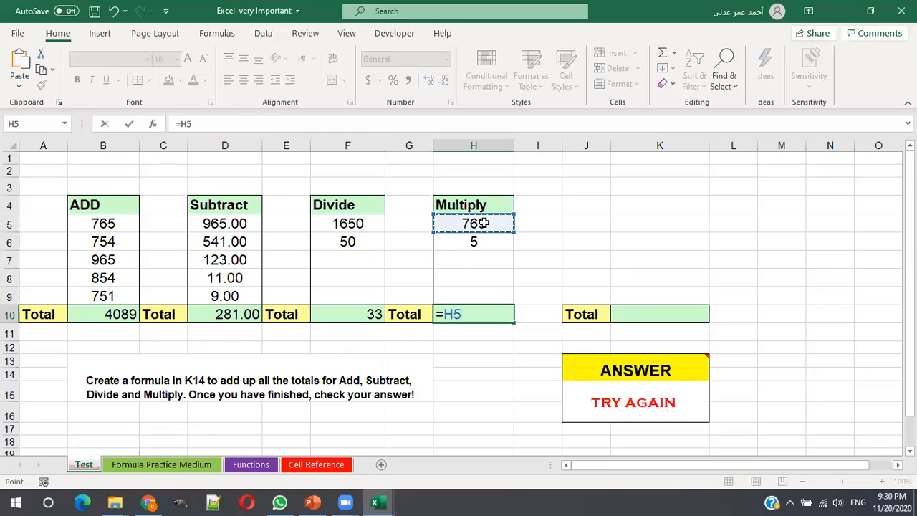
text(*)
click(478, 243)
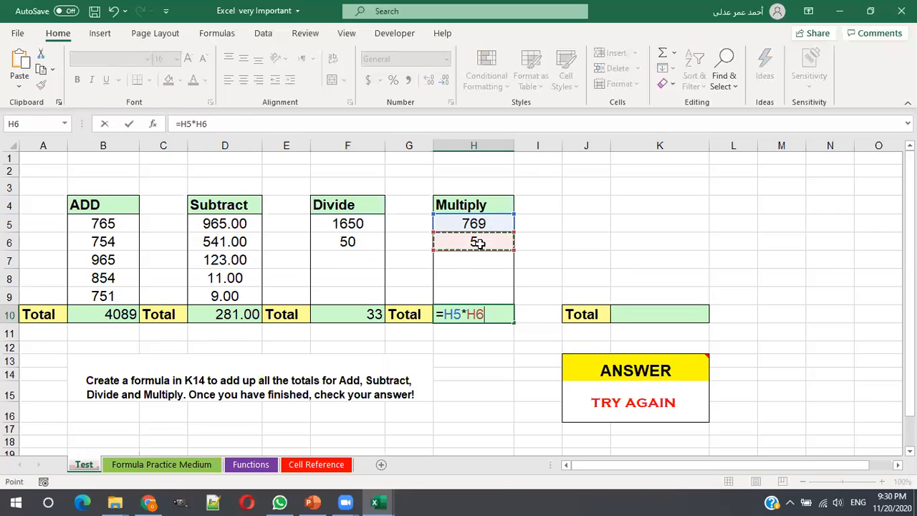
key(Return)
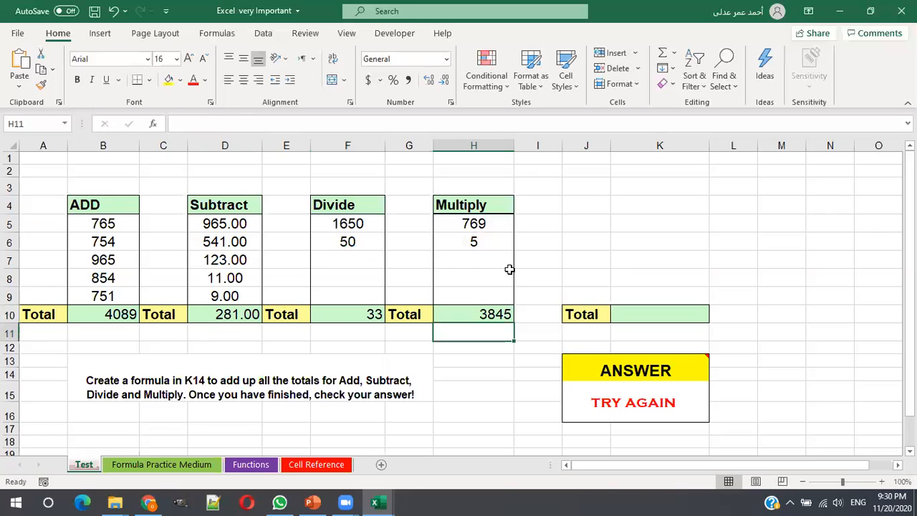
- Sum the four column totals in the overall Total cell K10 with the formula =B10+D10+F10+H10
click(628, 314)
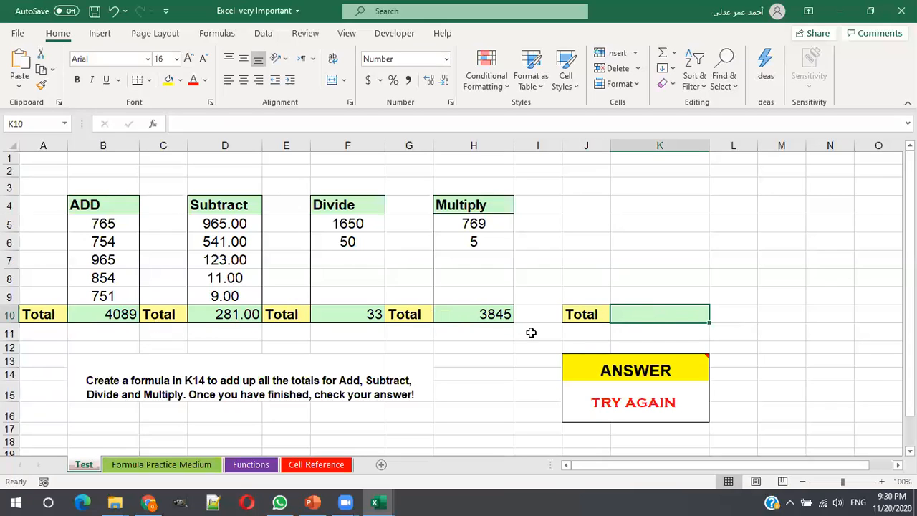
text(=)
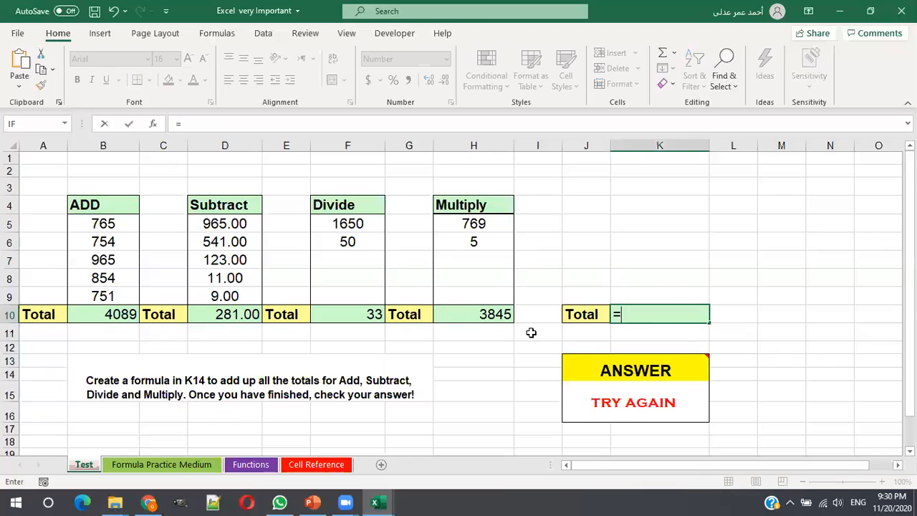
click(123, 309)
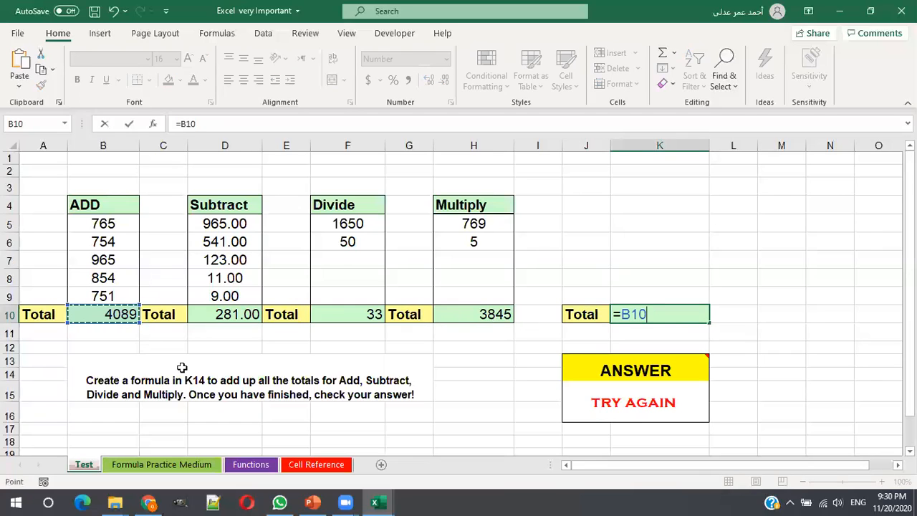
text(+)
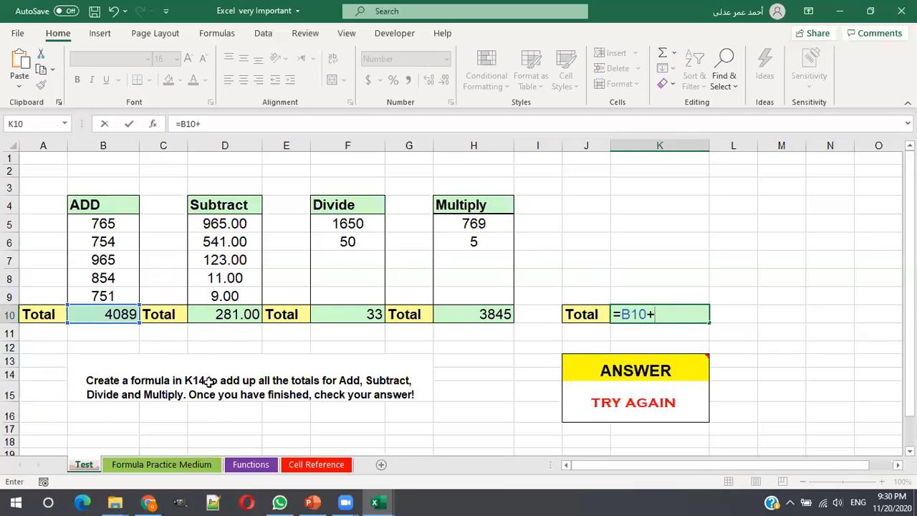
click(224, 312)
text(+)
click(346, 314)
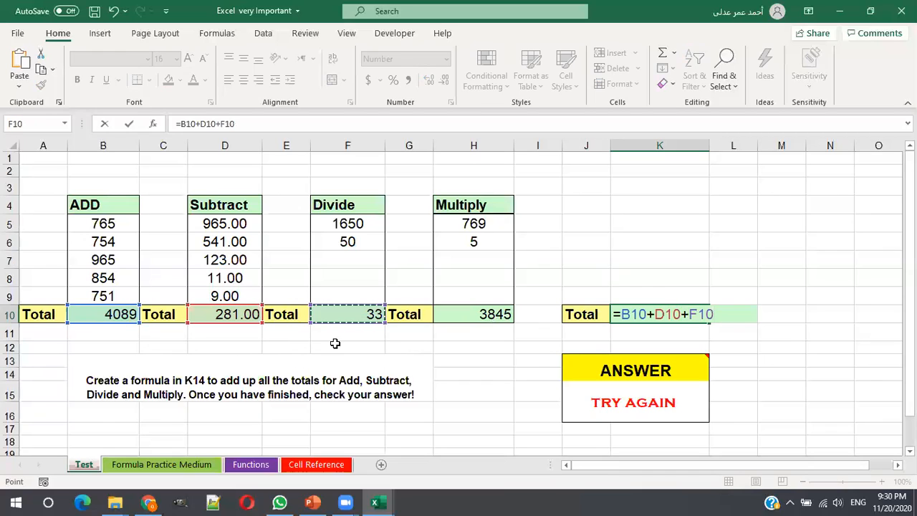
text(+)
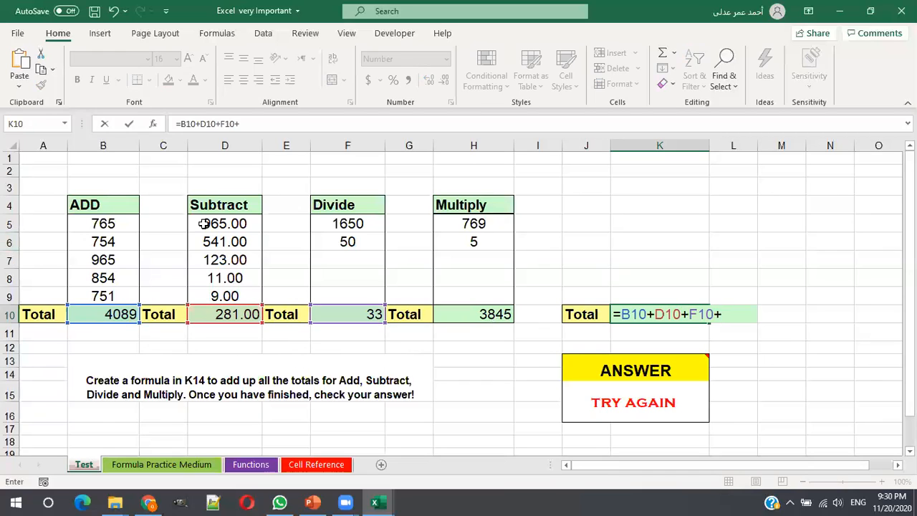
click(483, 313)
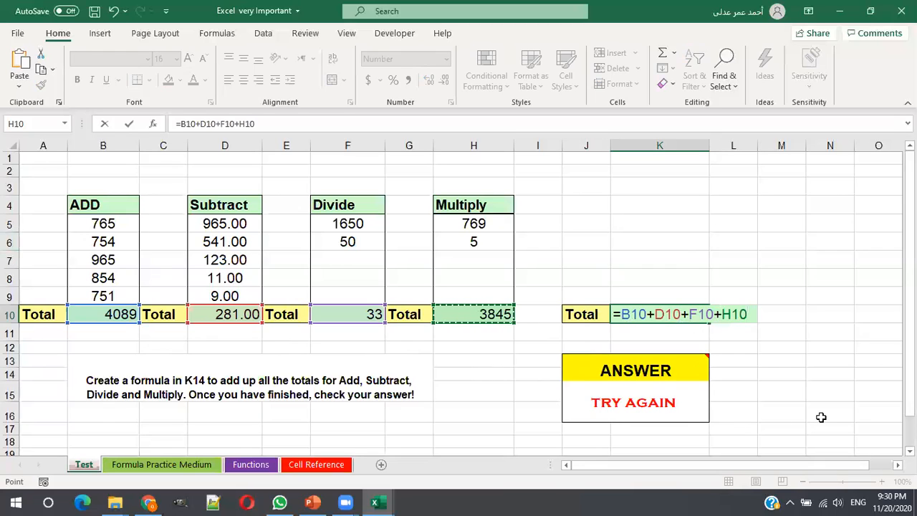
key(Return)
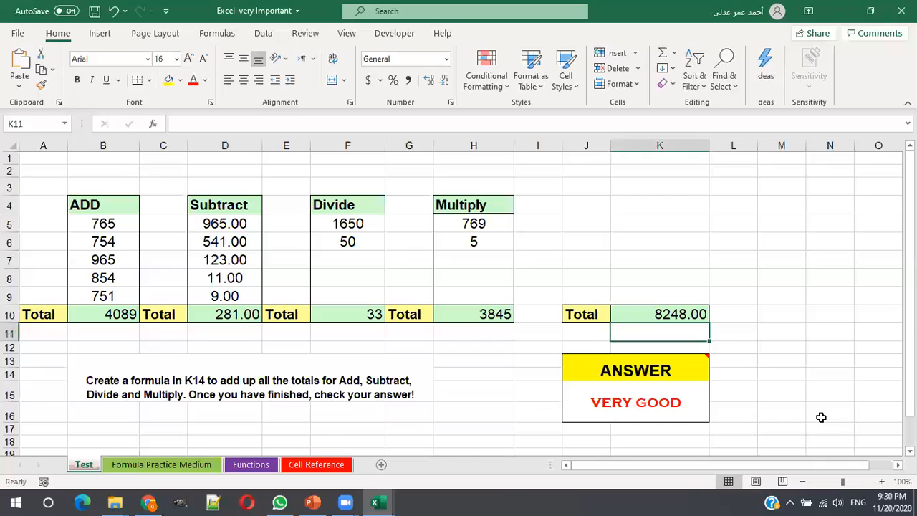